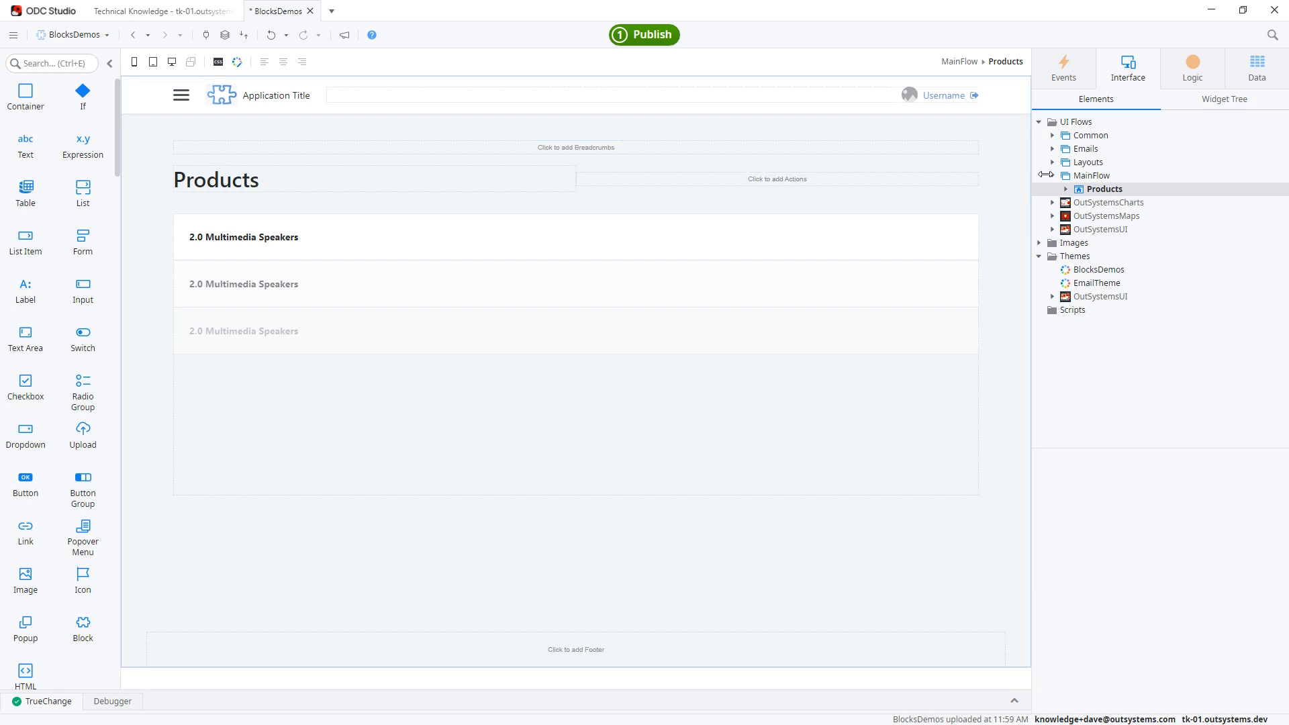
Add a new block named ProductInfo to the MainFlow UI flow.
right_click(1100, 176)
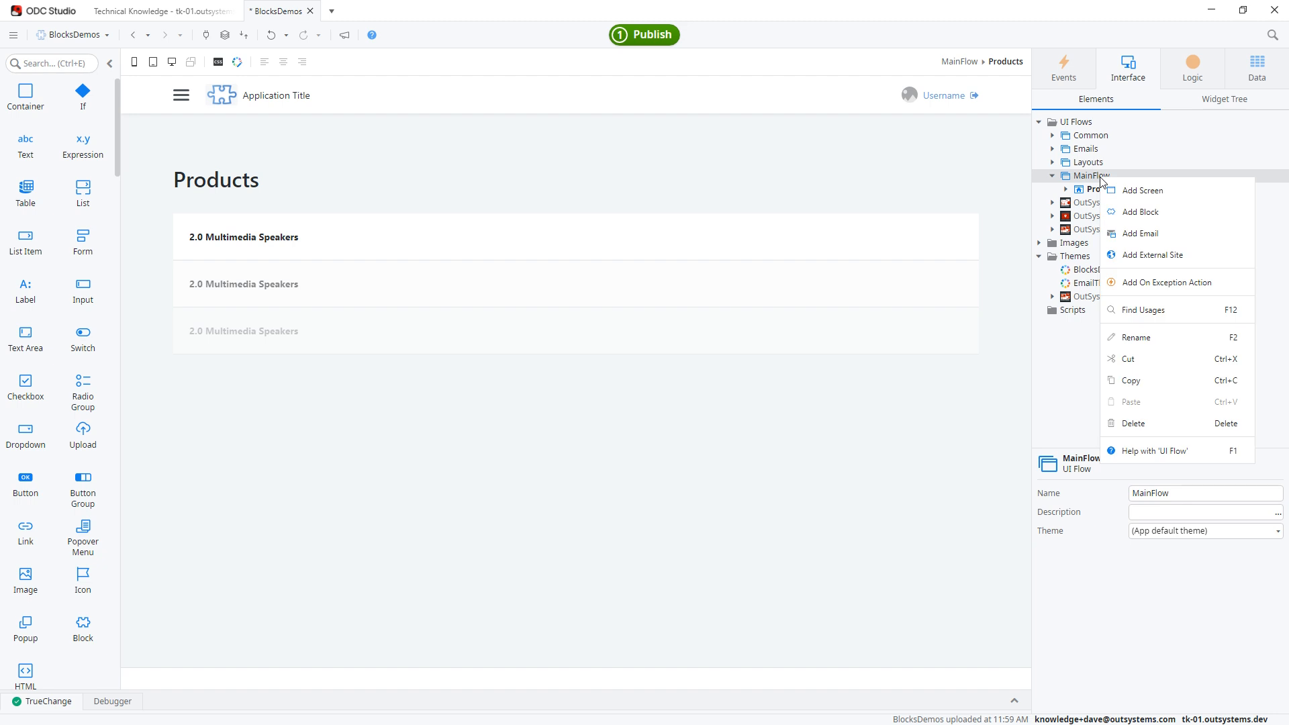
click(1167, 212)
double_click(1145, 494)
text(ProductInfo)
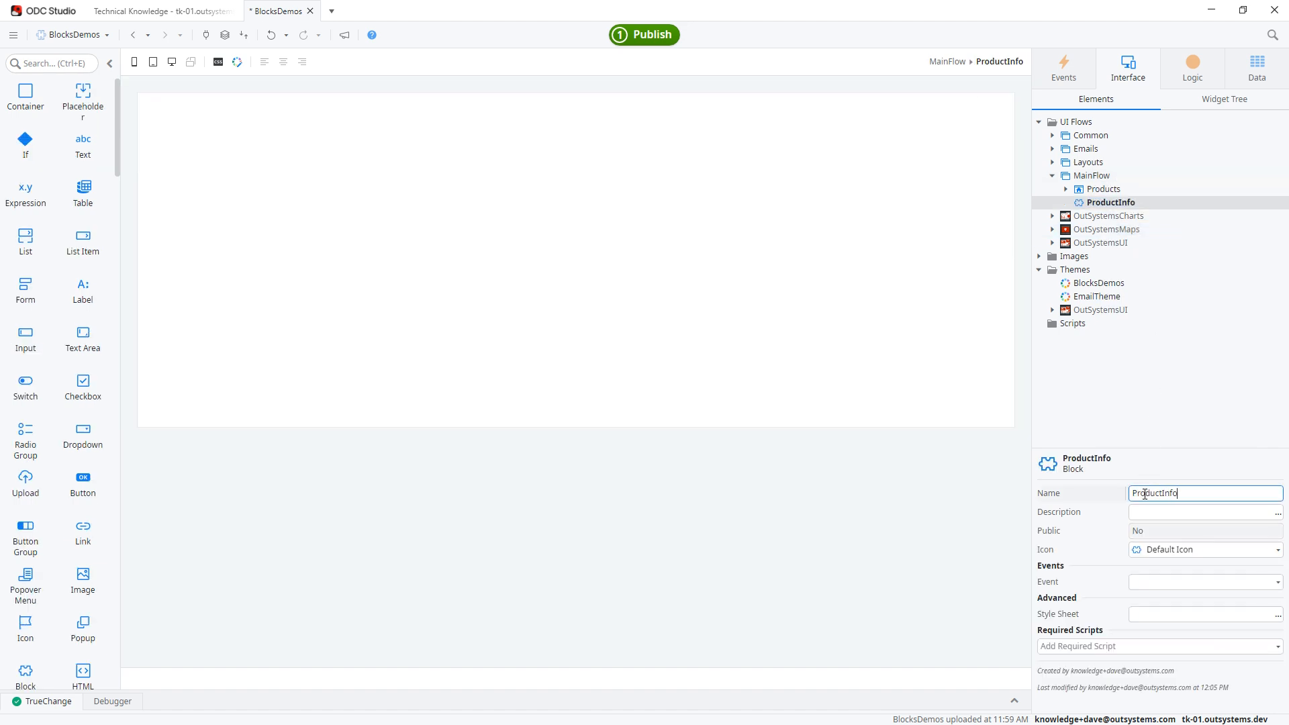
Add two input parameters named Name and Price to the ProductInfo block.
right_click(1110, 203)
click(1166, 213)
text(Name)
key(Return)
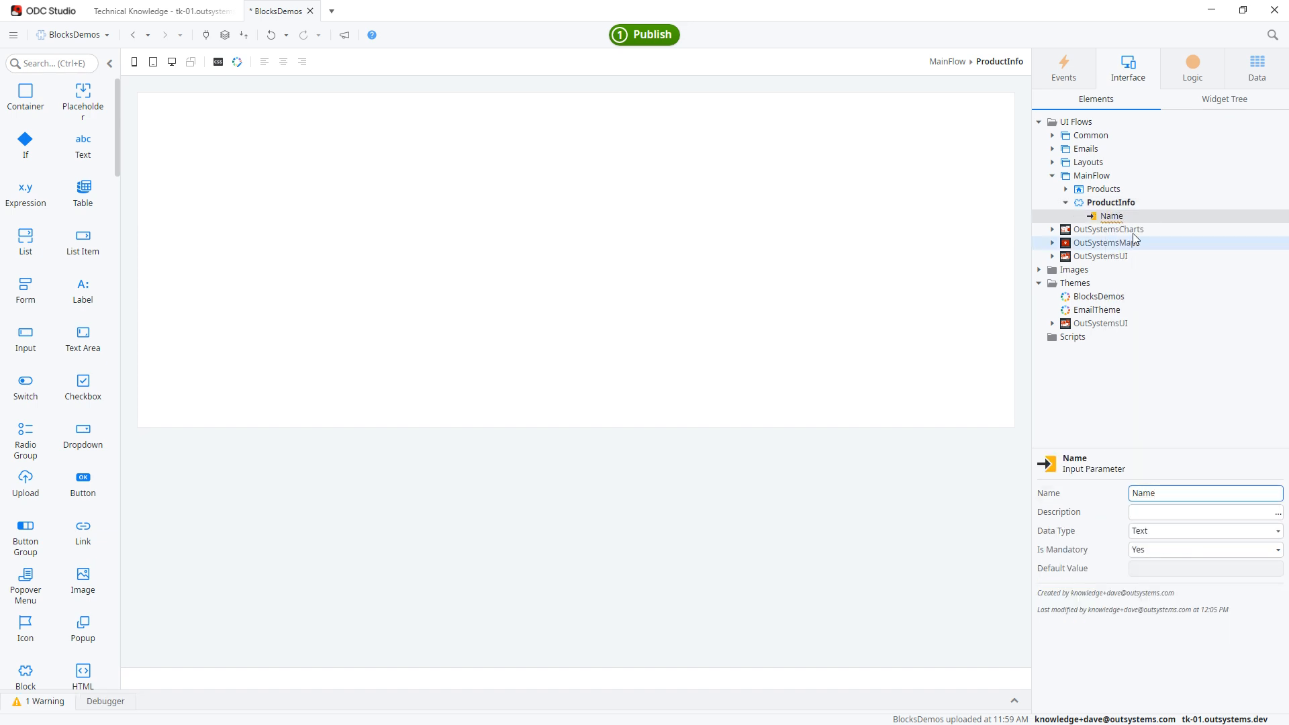
right_click(1133, 203)
click(1115, 211)
text(Price)
key(Return)
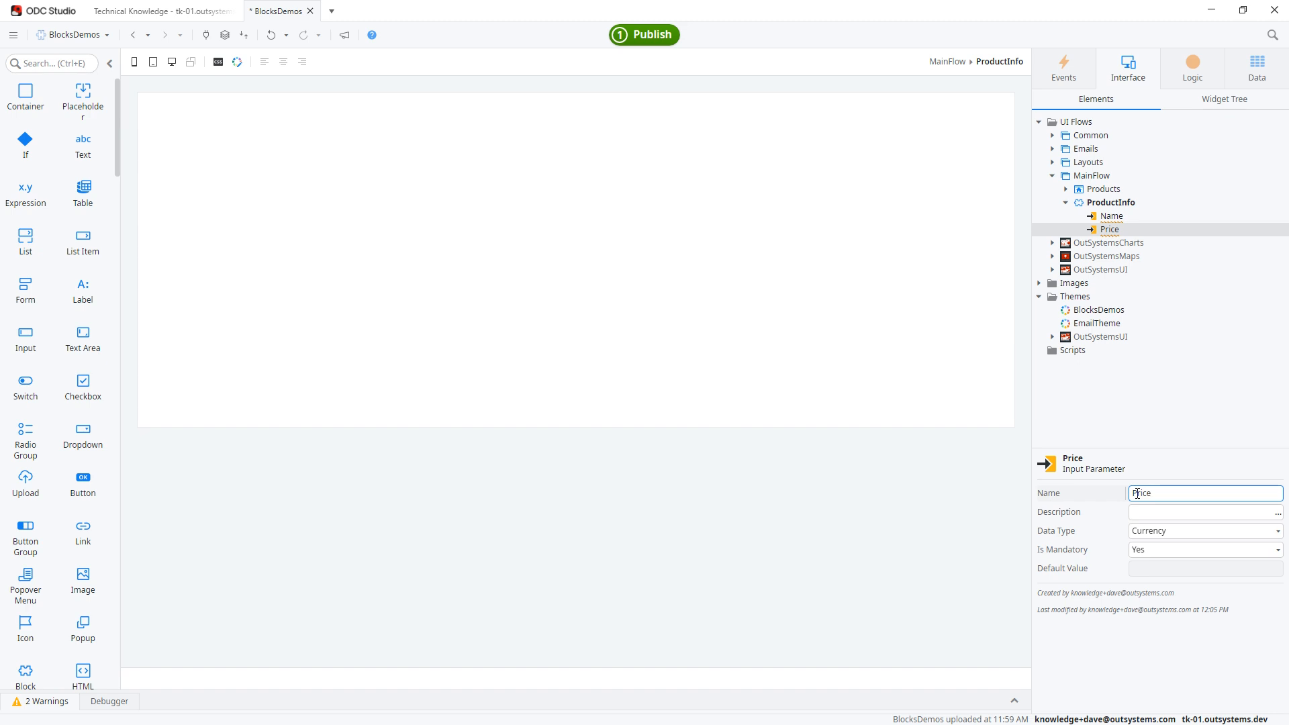
Place a container in the ProductInfo block with the style classes "padding-m background-neutral-0 border-radius-soft shadow-m".
drag(25, 97, 435, 579)
click(1161, 571)
text("padding-m background-neu)
text(tral-0 border-radius-soft sh)
text(adow-m")
Nest a container inside the block's outer container and give it the style class "heading6".
drag(26, 95, 176, 124)
click(1145, 569)
text("heading6")
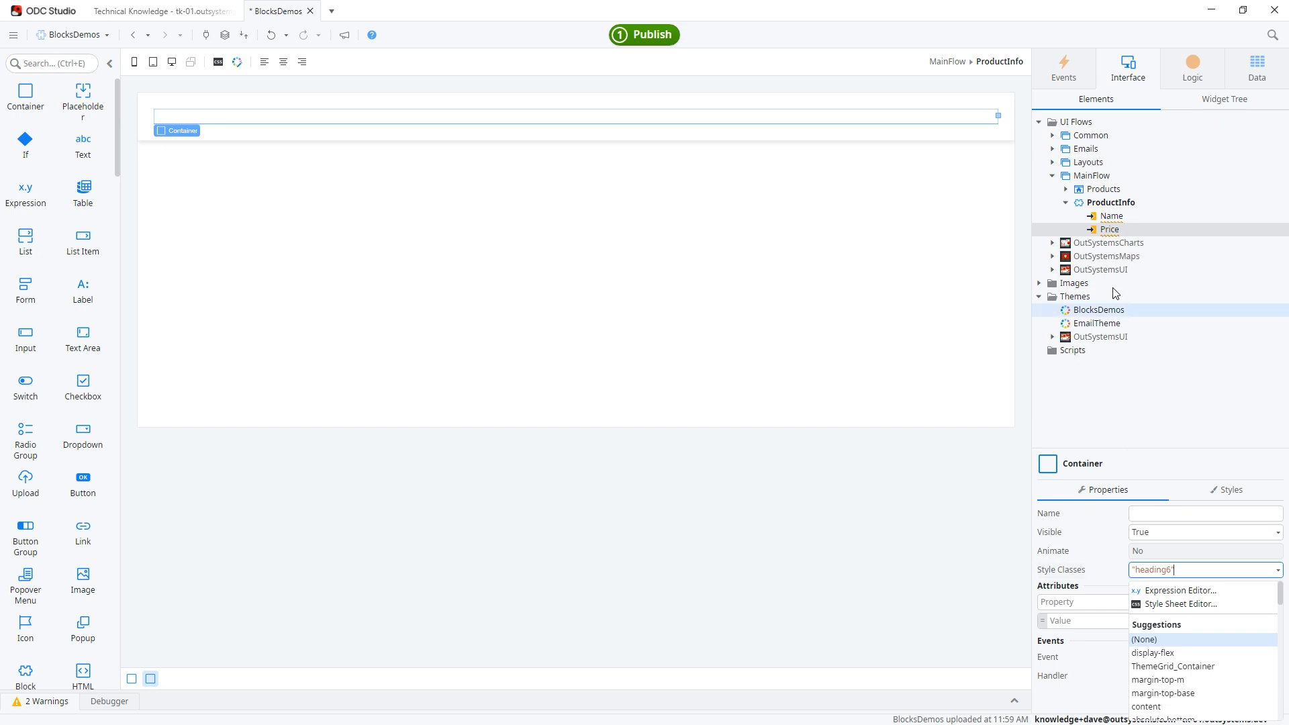
Insert the Name parameter as an expression in the heading container with the example value USB Keyboard.
drag(1112, 216, 192, 124)
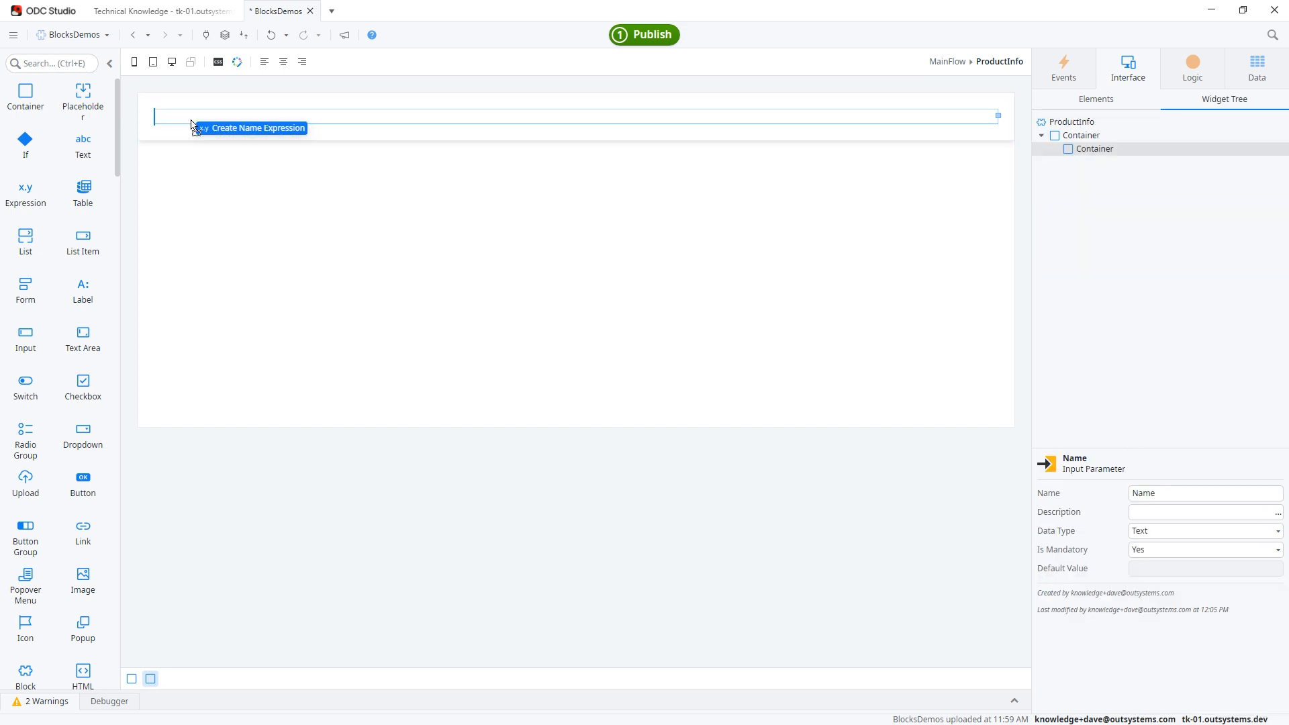
drag(193, 125, 191, 124)
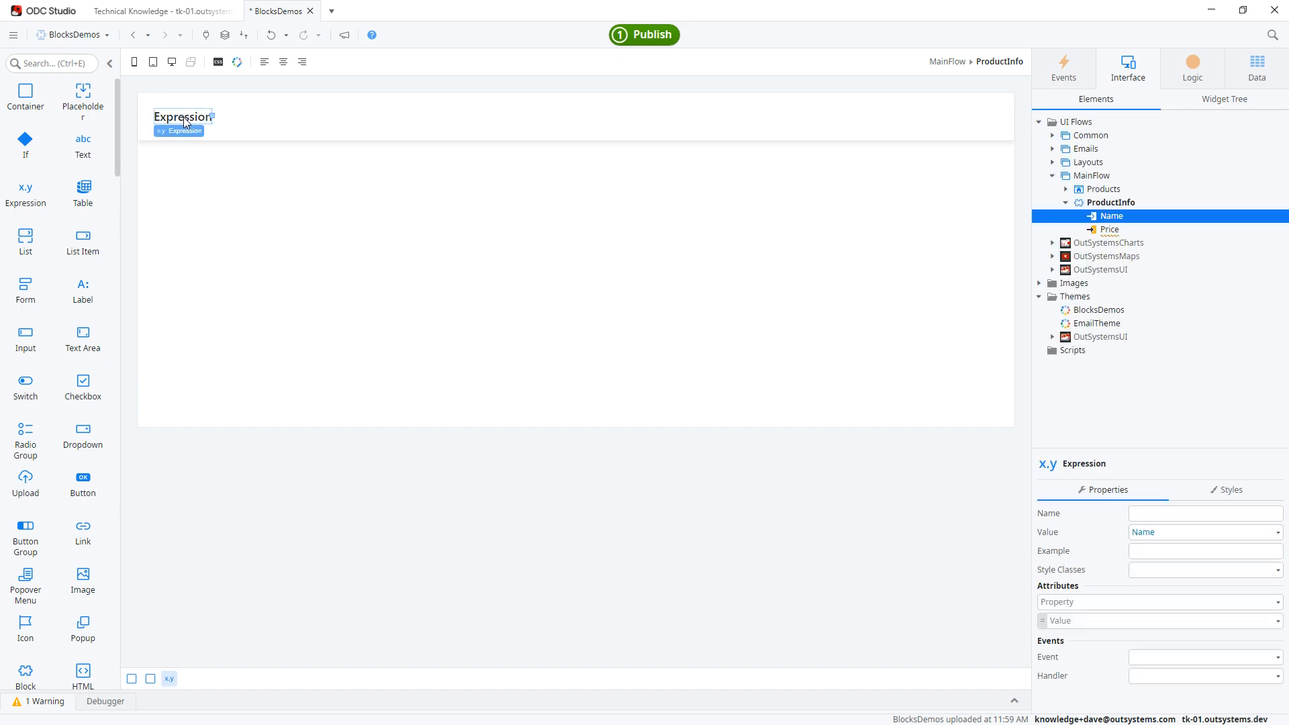
click(1179, 552)
text(USB Keyboard)
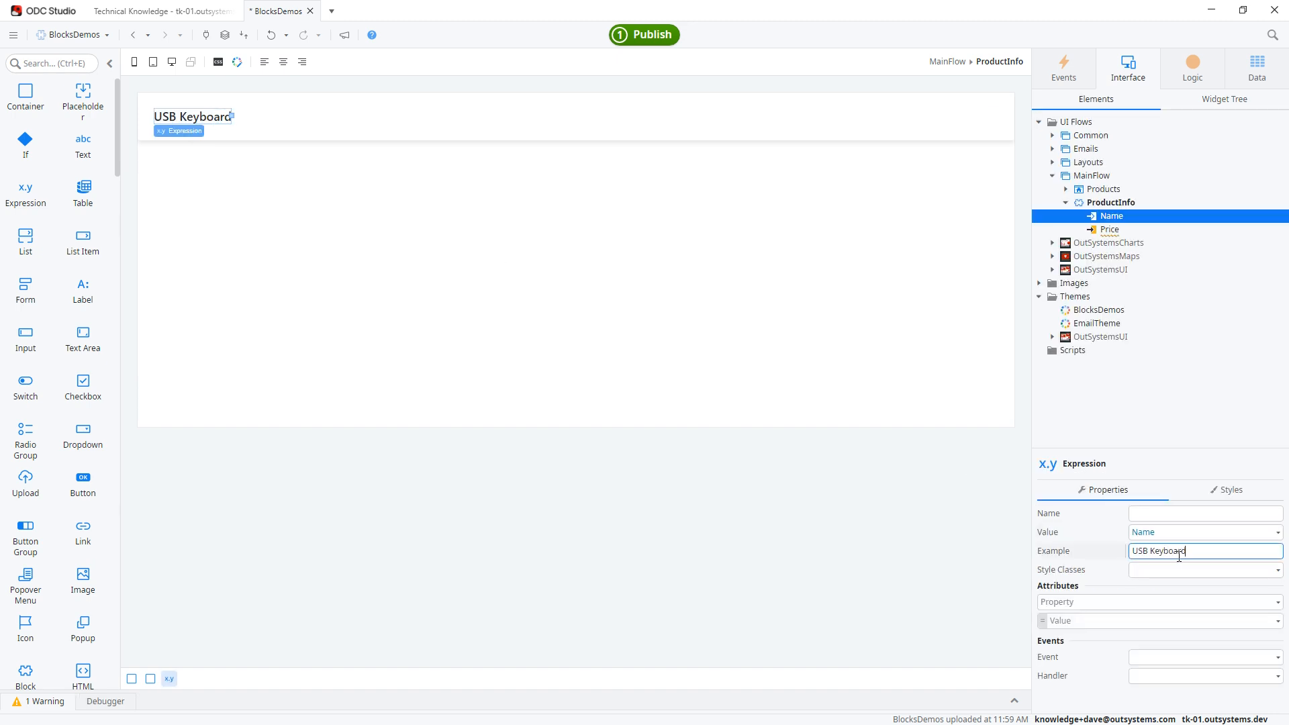
Add a container below the name heading with the style classes "padding-top-s font-size-xs text-neutral-6".
drag(25, 94, 235, 135)
click(1146, 570)
text("padding-top-s f)
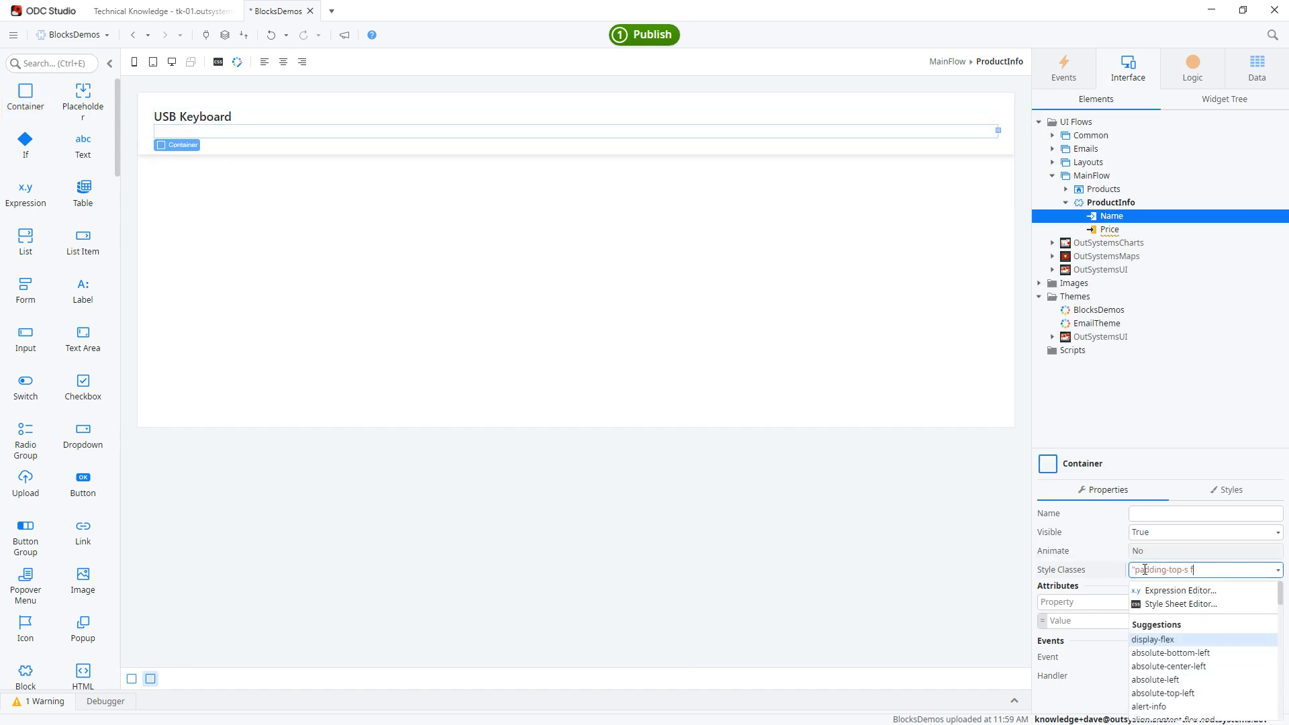
text(ont-size-xs text-neutral-6)
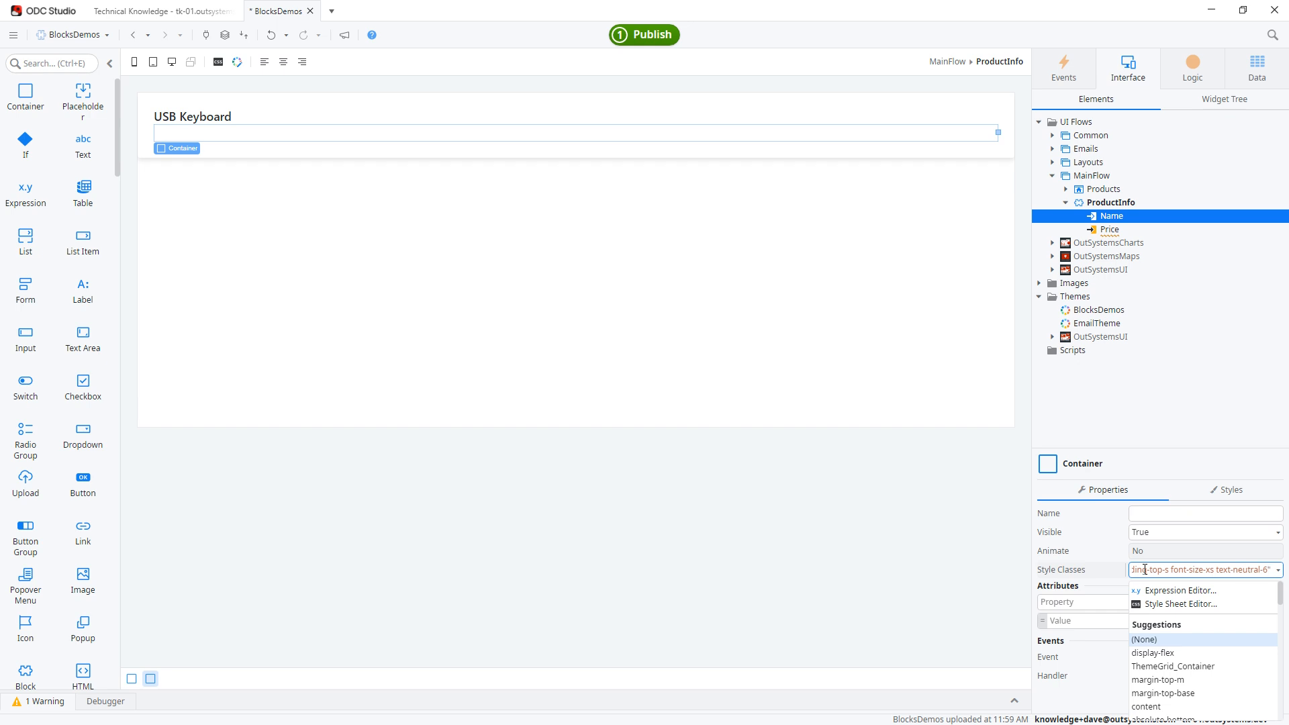
Add a text label followed by the Price parameter as an expression with example value $25.05 in the container below the heading.
drag(83, 142, 161, 132)
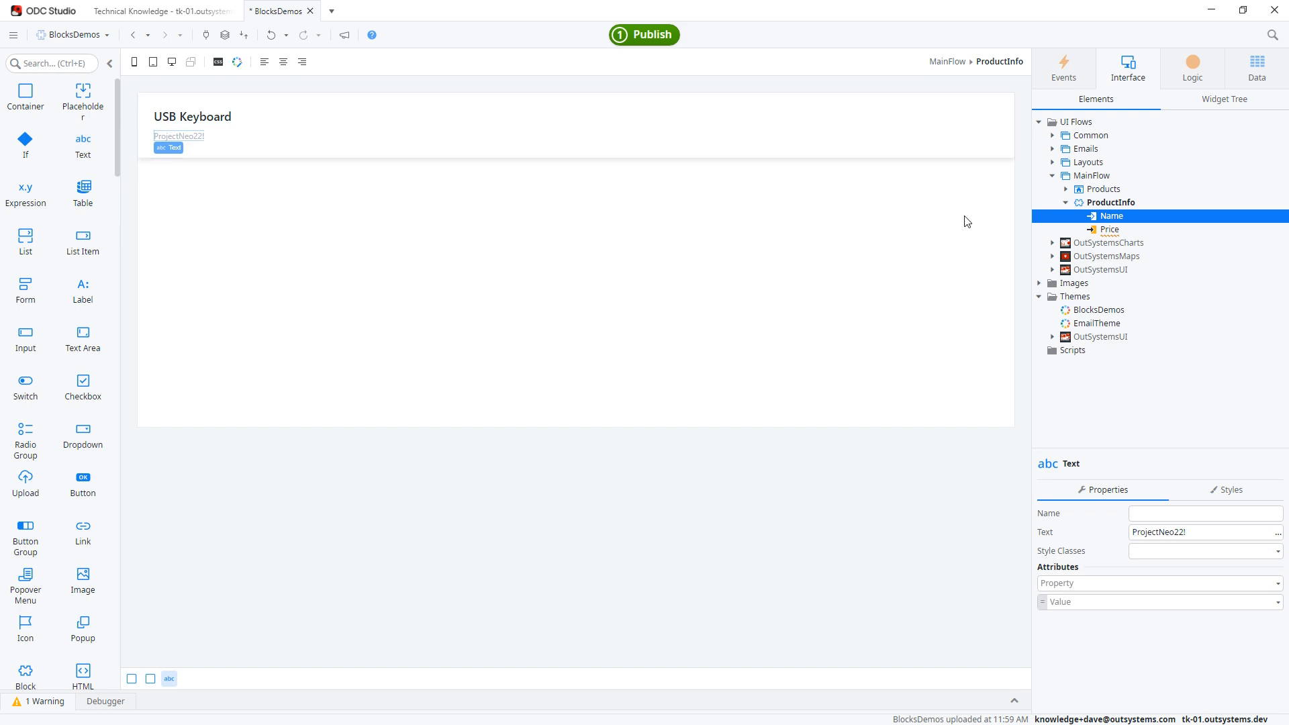
drag(1103, 230, 195, 137)
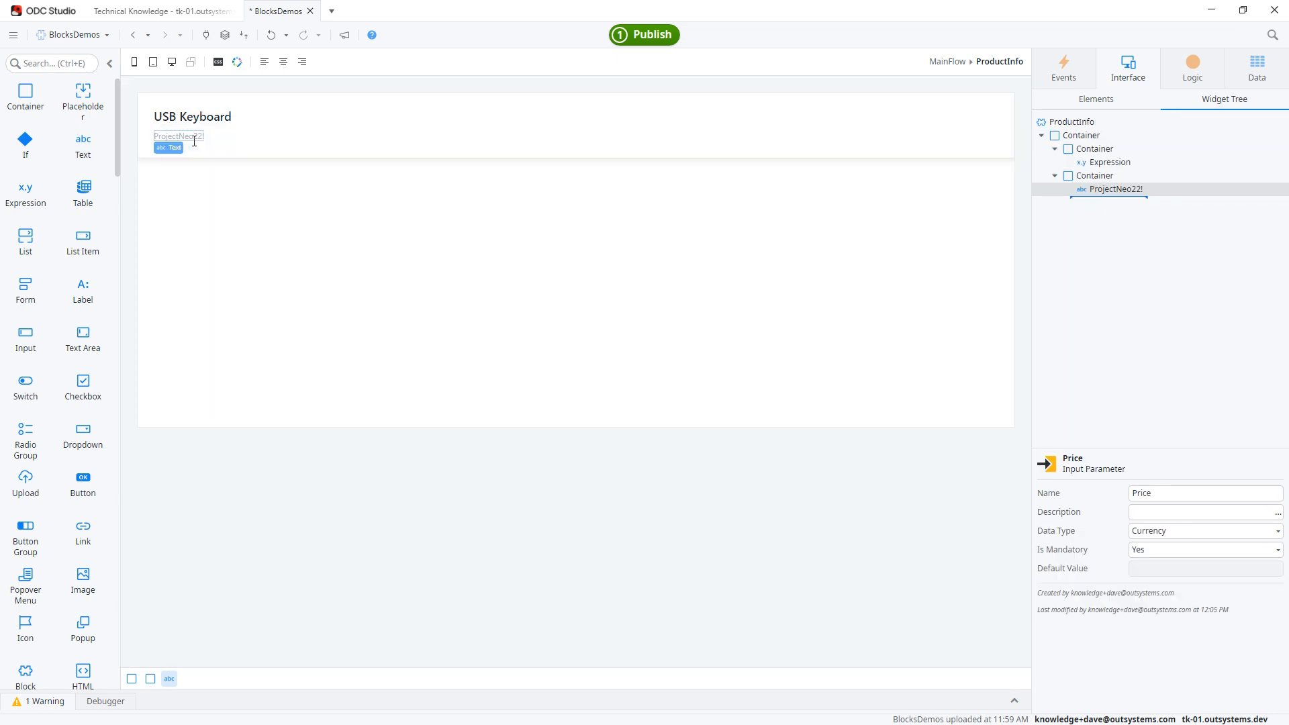
click(1140, 552)
text($25.0)
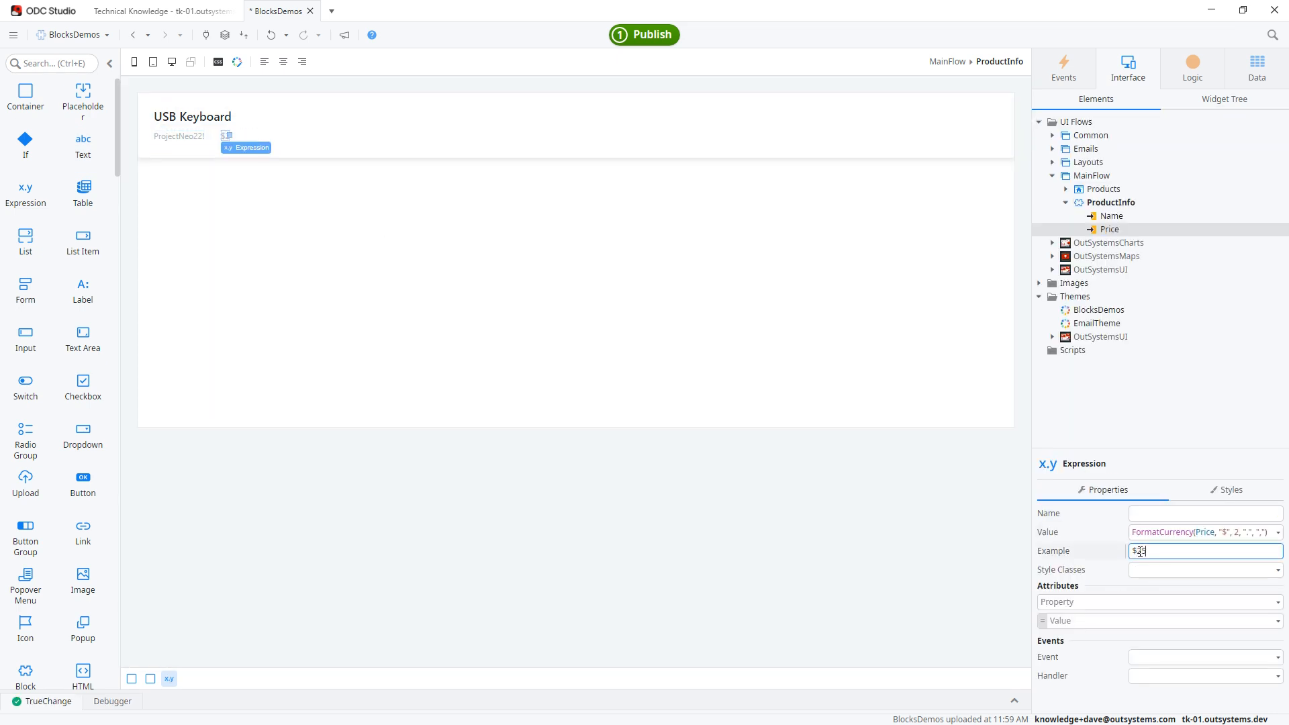
text(5)
Enclose the name and price containers together in one new container.
click(150, 678)
click(1221, 102)
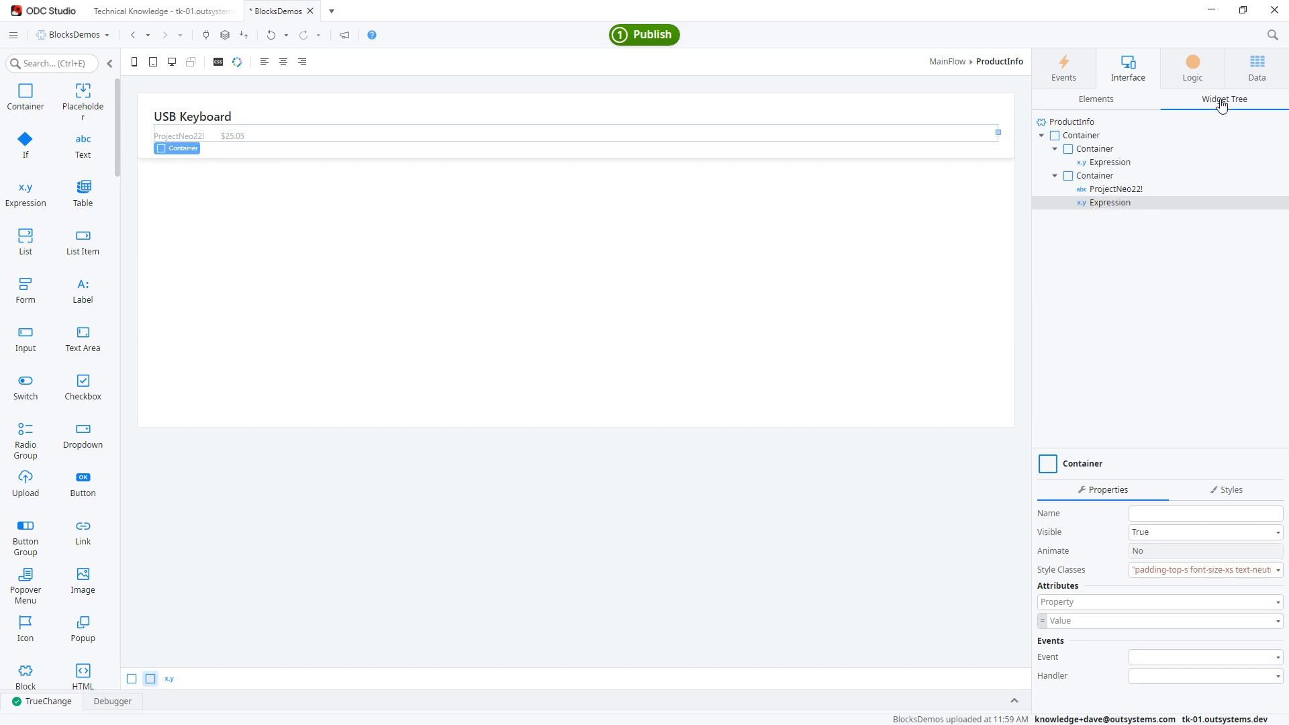
click(1099, 178)
ctrl+click(1089, 149)
right_click(1087, 148)
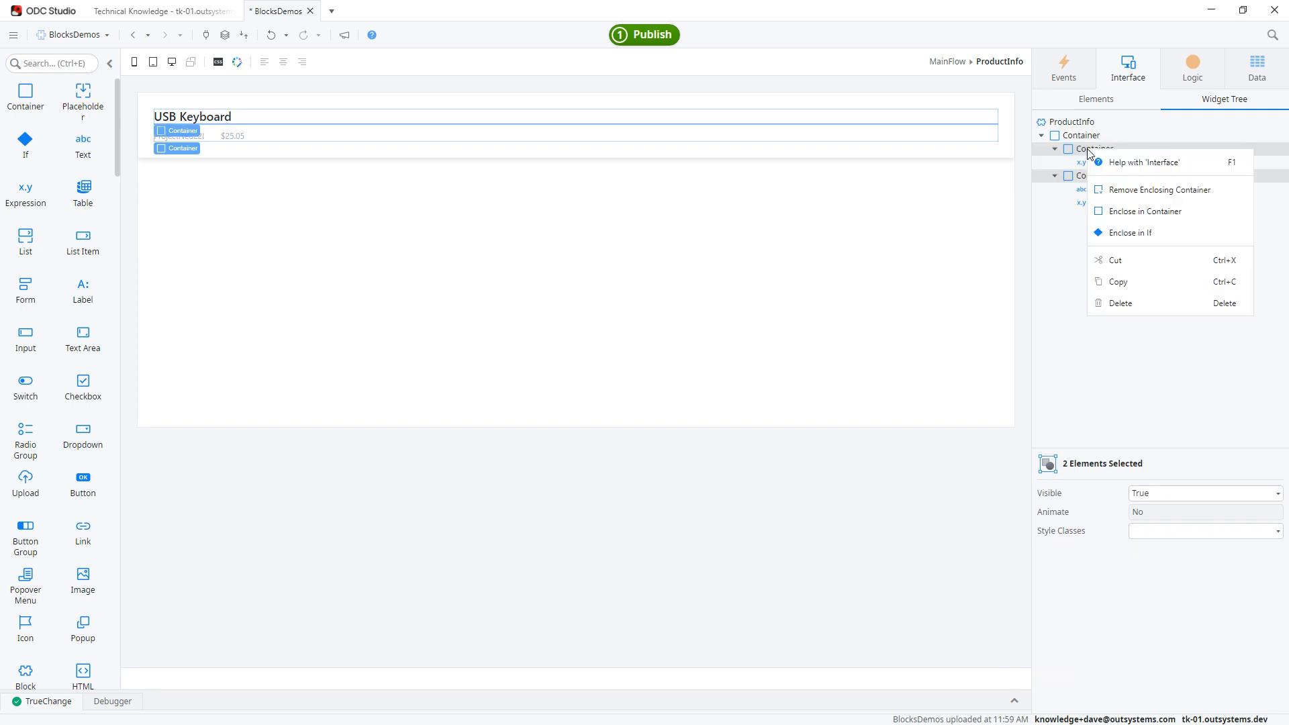
click(1146, 211)
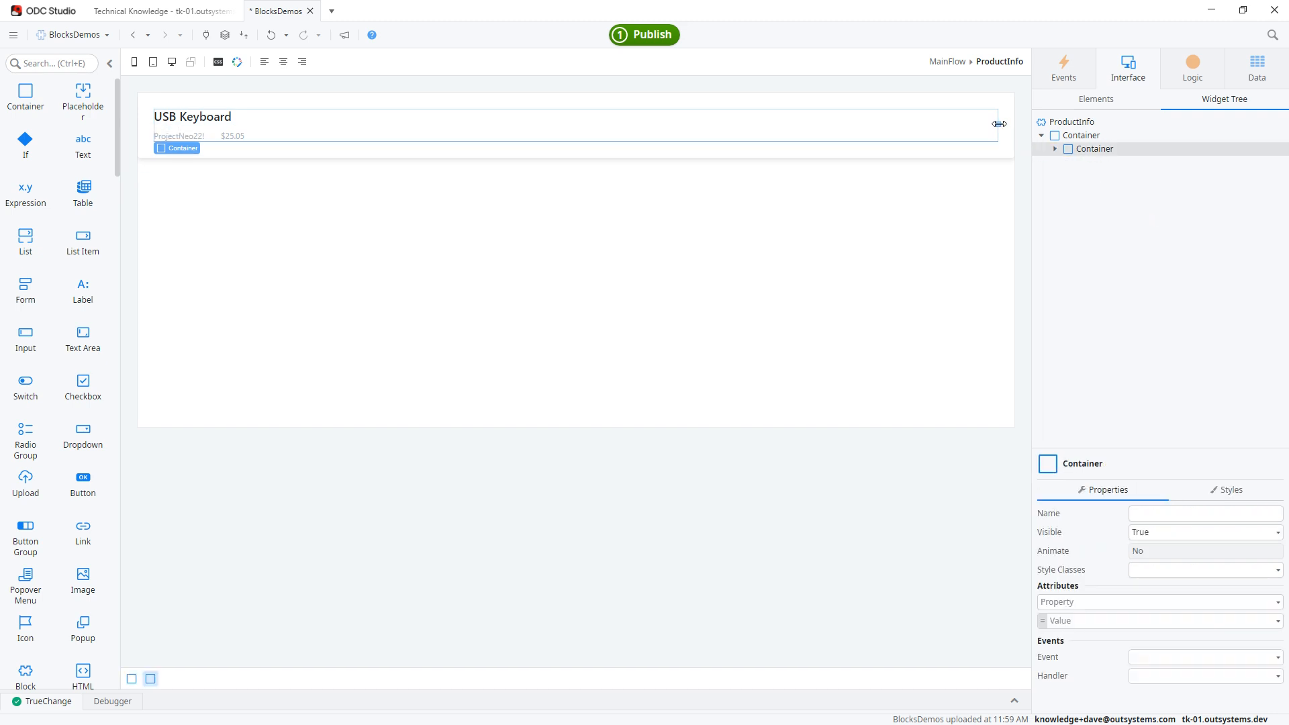
Narrow the enclosing container and add a small container before it so both sit side by side in one row.
drag(999, 123, 845, 131)
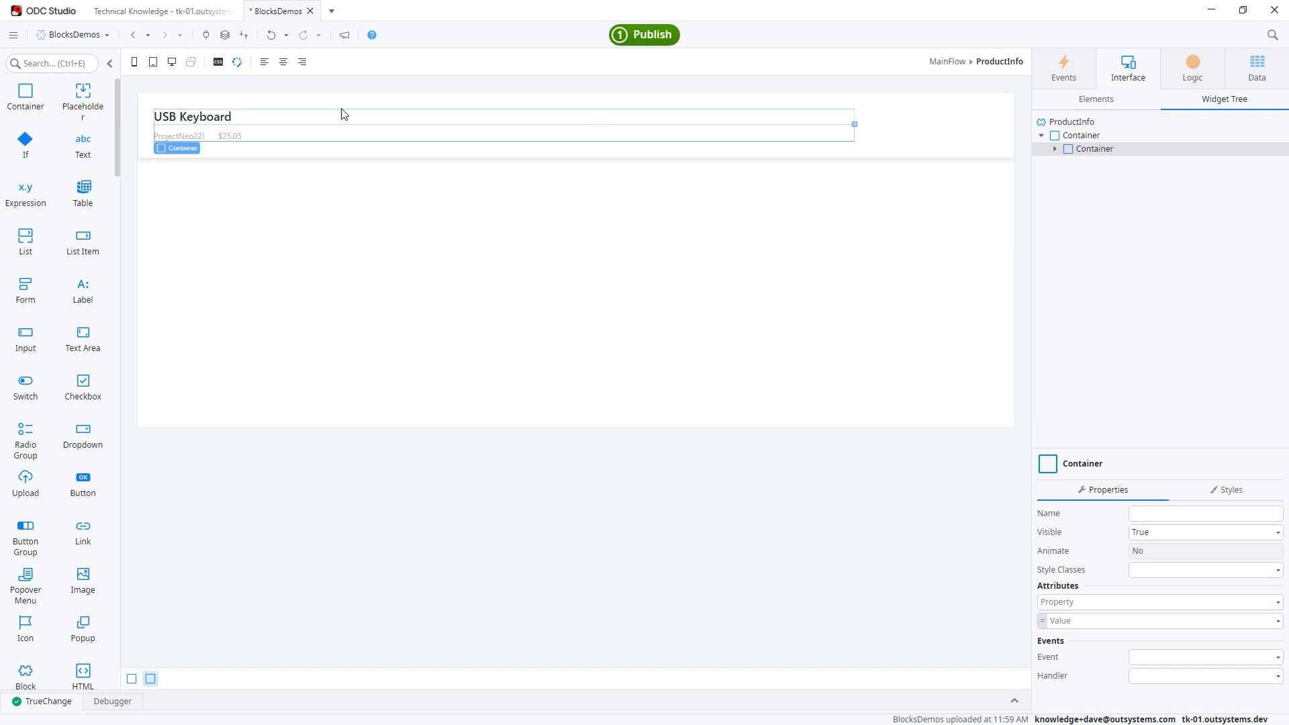
drag(25, 94, 154, 135)
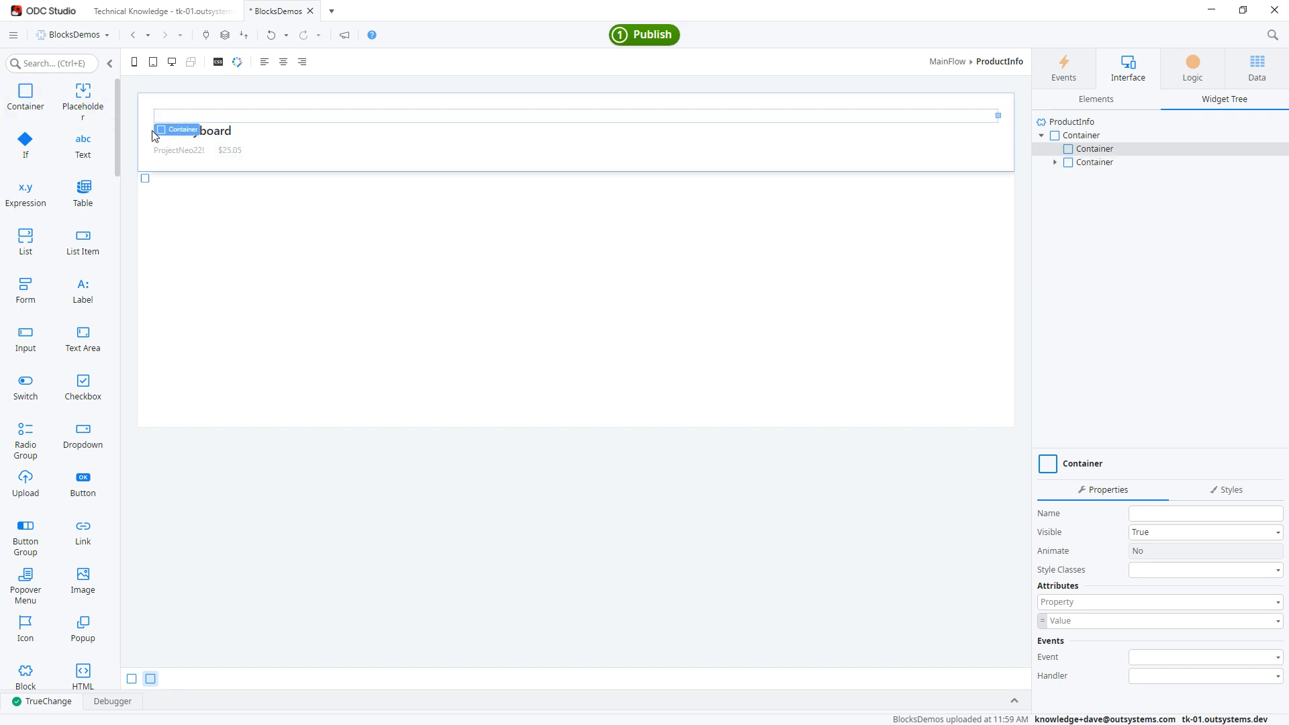
drag(998, 116, 273, 125)
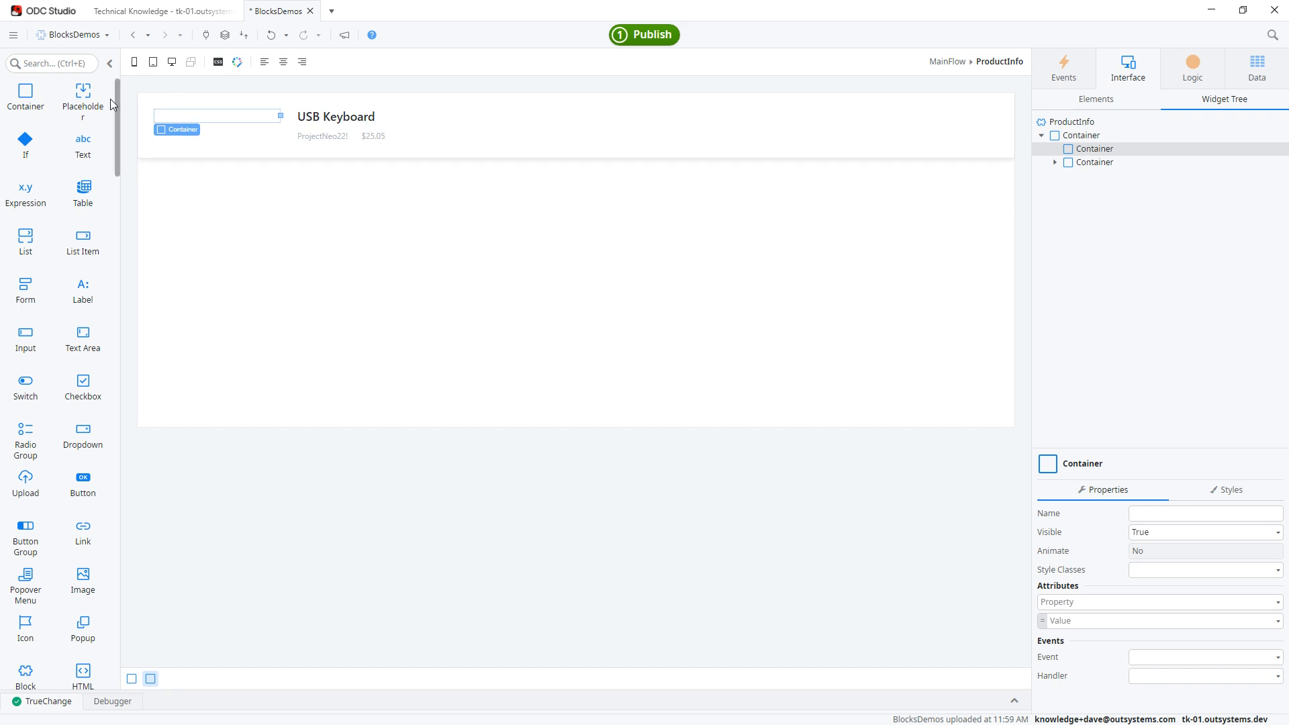
Insert a placeholder named Picture in the small container beside the product details.
drag(83, 95, 226, 122)
click(1184, 514)
double_click(1185, 514)
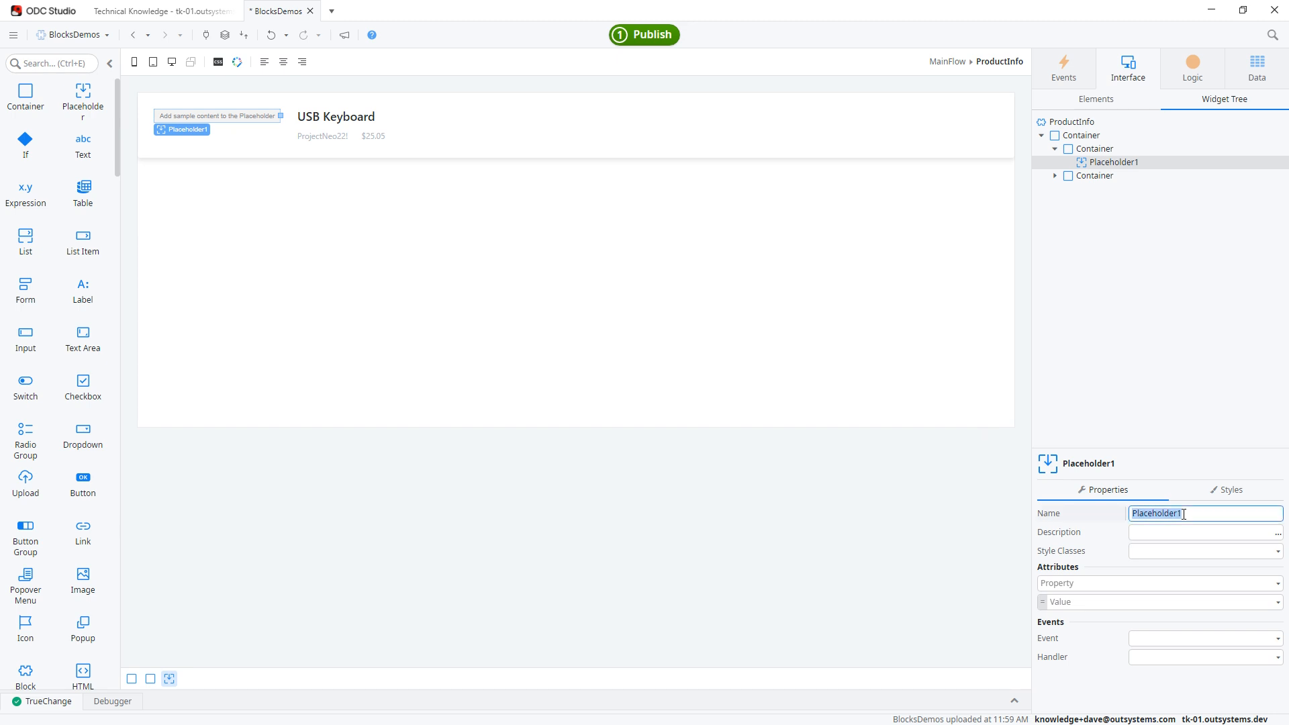
text(Picture)
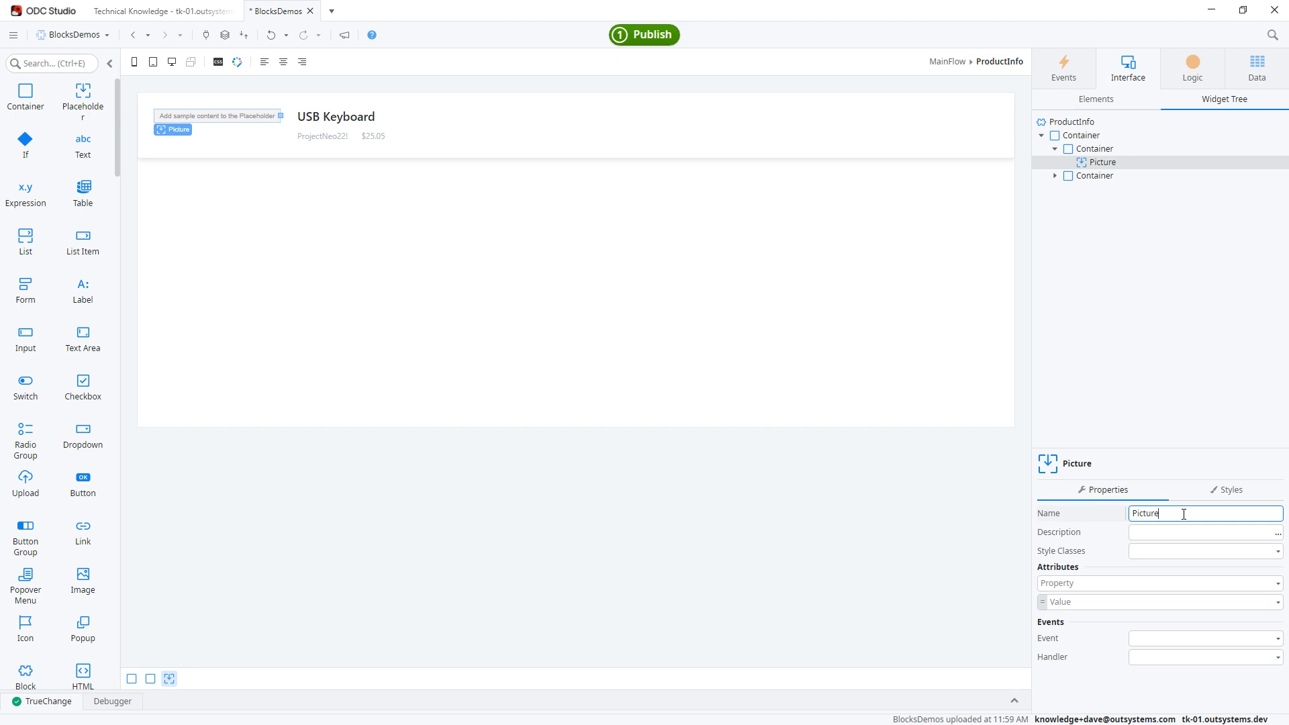
Open the Products screen and delete the list item inside its product list.
click(1096, 100)
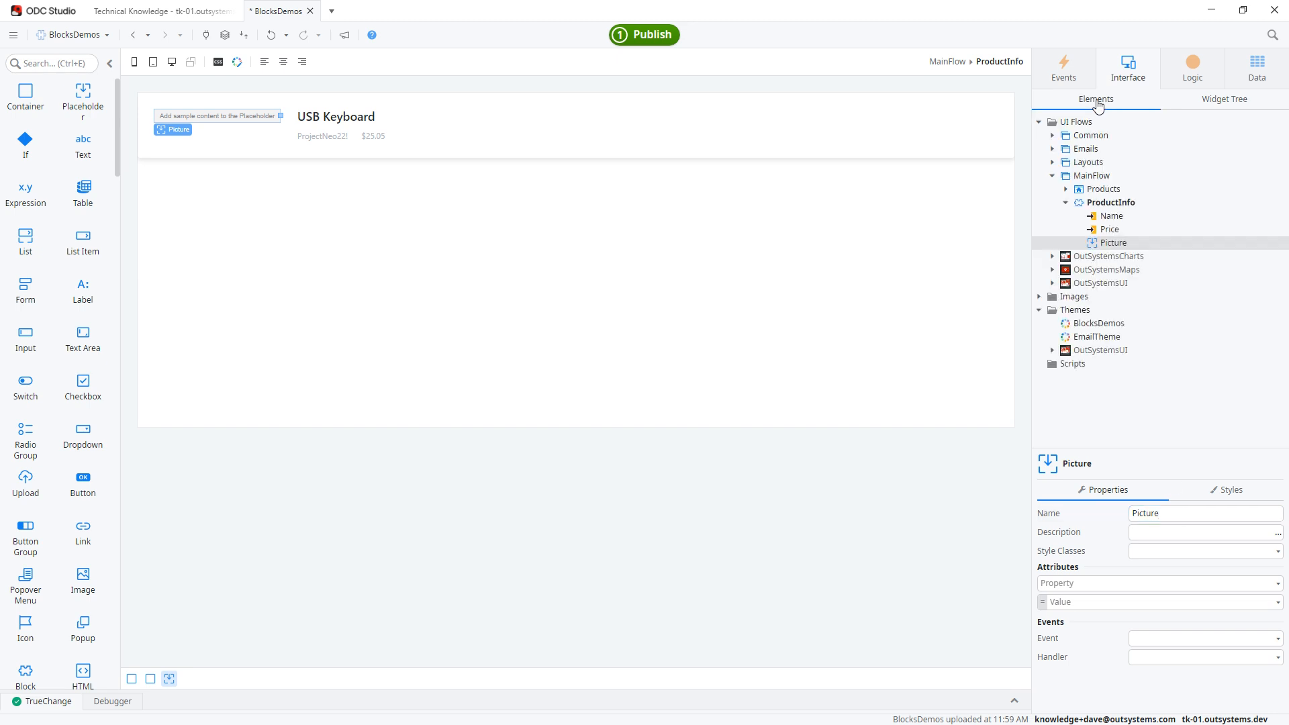
double_click(1111, 190)
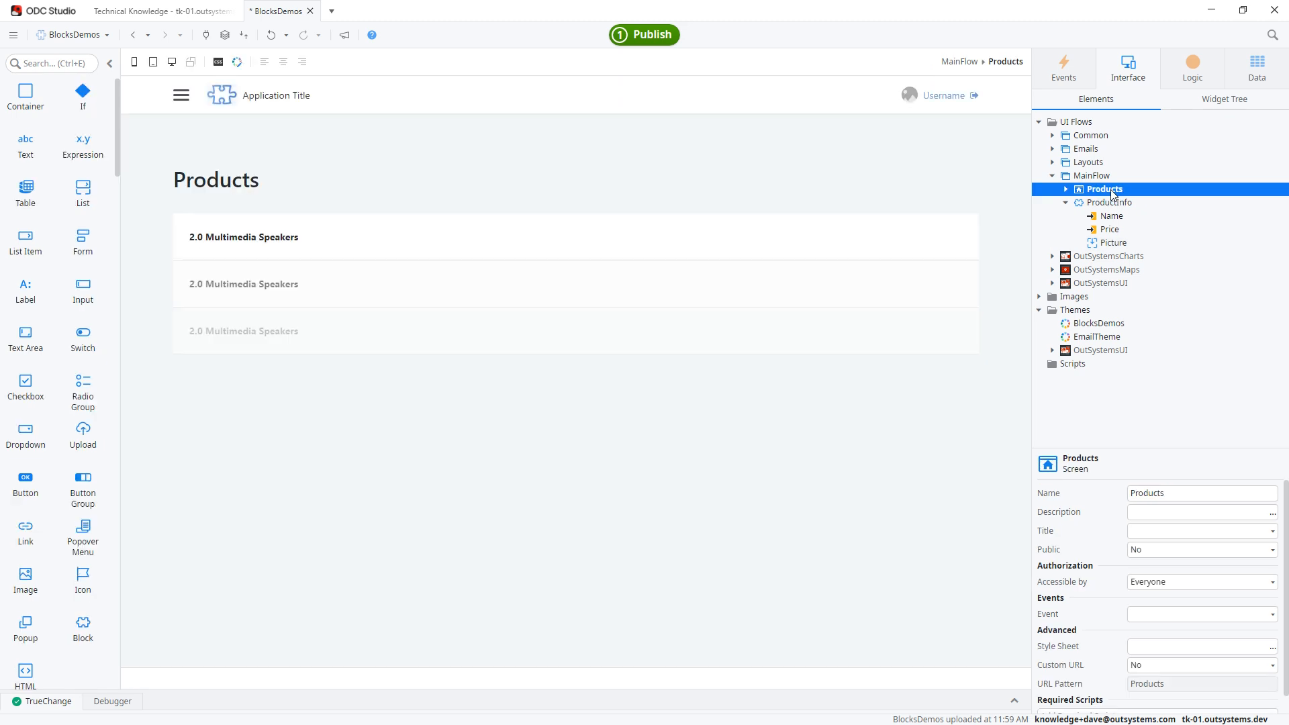
click(285, 240)
click(222, 209)
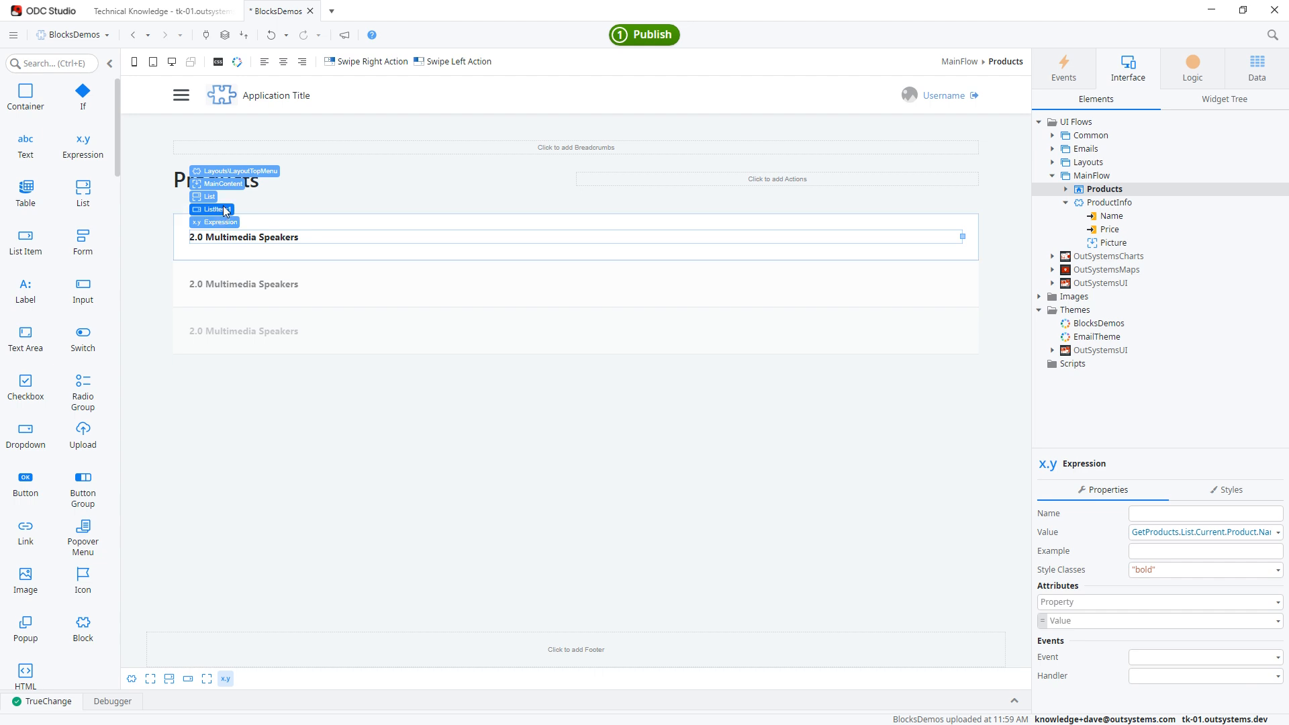
key(Delete)
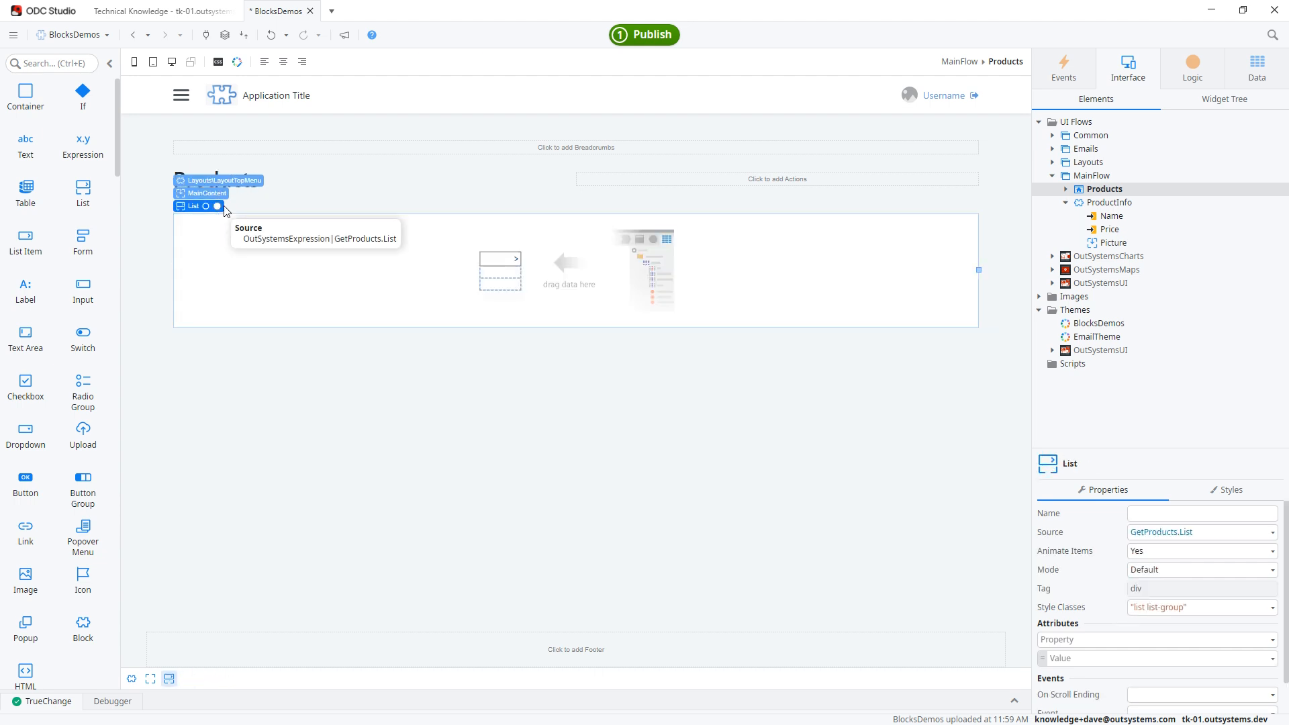
Place the ProductInfo block in the empty list and map its Name and Price to the current product's name and price from GetProducts.
click(1091, 204)
drag(1092, 206, 574, 272)
click(1202, 551)
click(1196, 609)
click(1242, 569)
click(1261, 628)
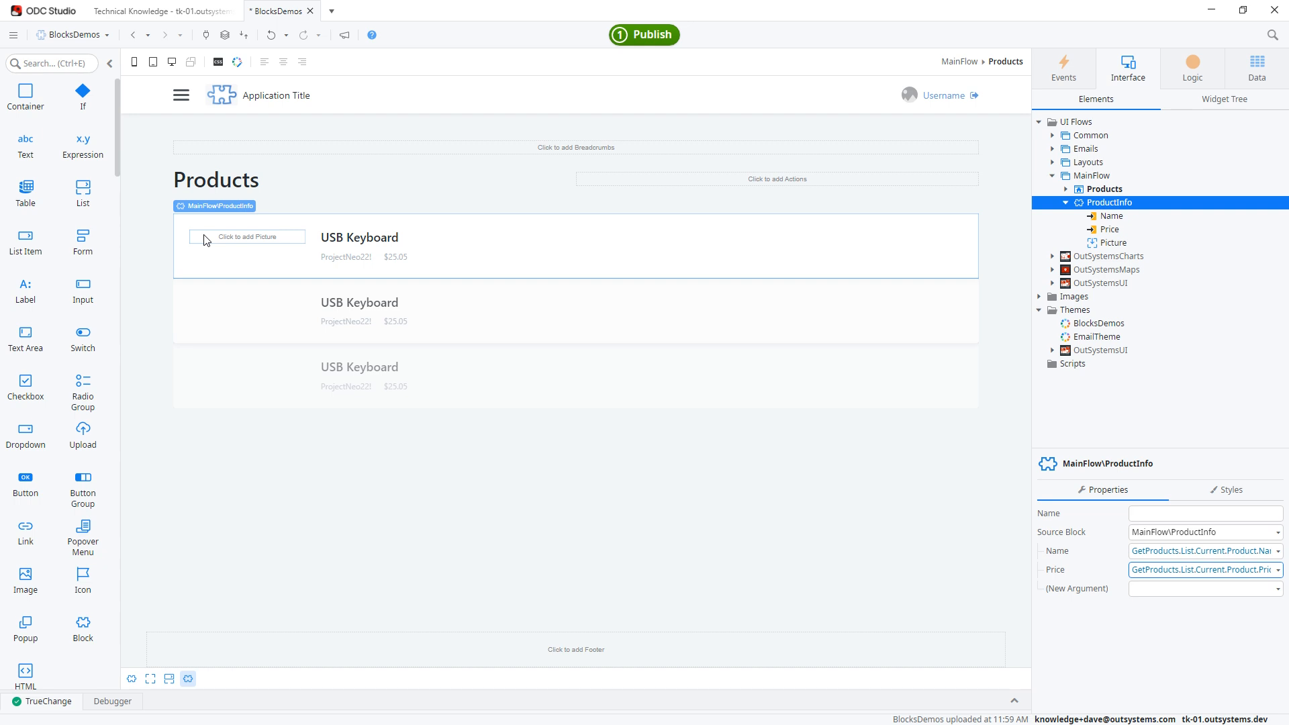
Insert an image in the block's Picture placeholder, using Binary Data with GetProducts.List.Current.ProductImage.Picture as its content.
click(54, 64)
text(image)
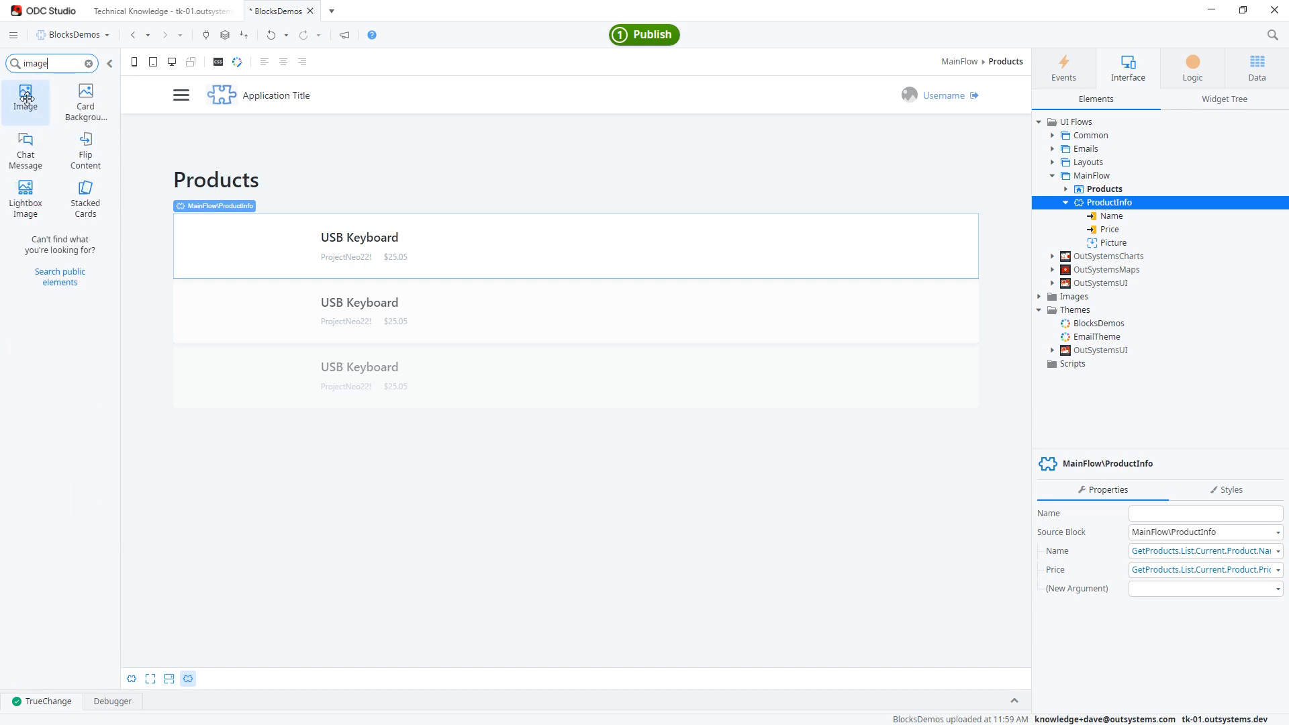
drag(26, 98, 253, 243)
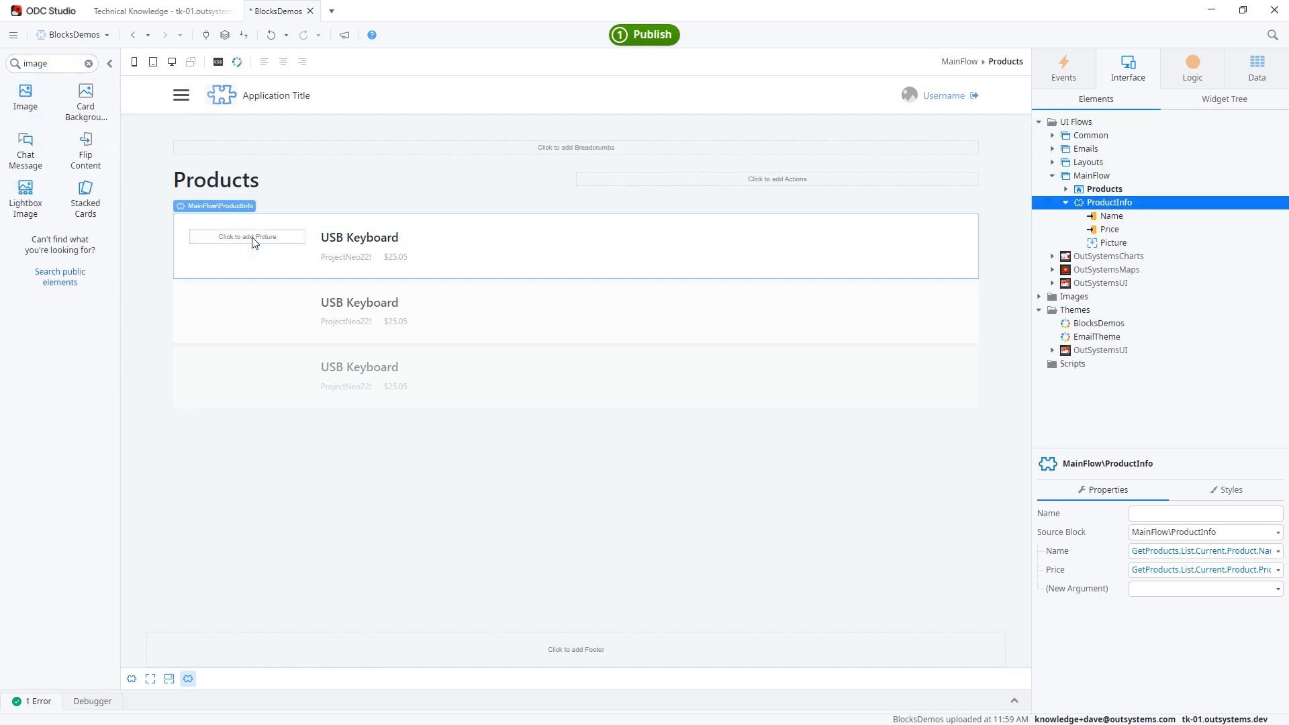
click(1202, 531)
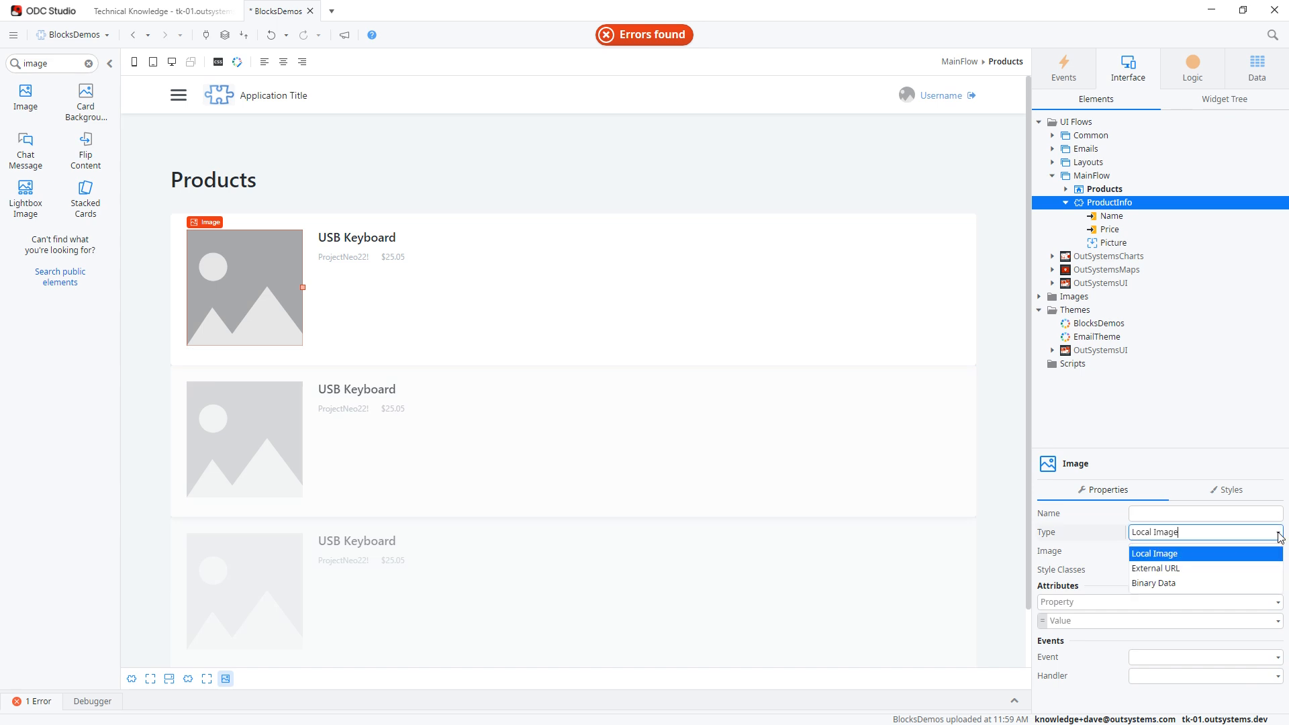
click(1164, 584)
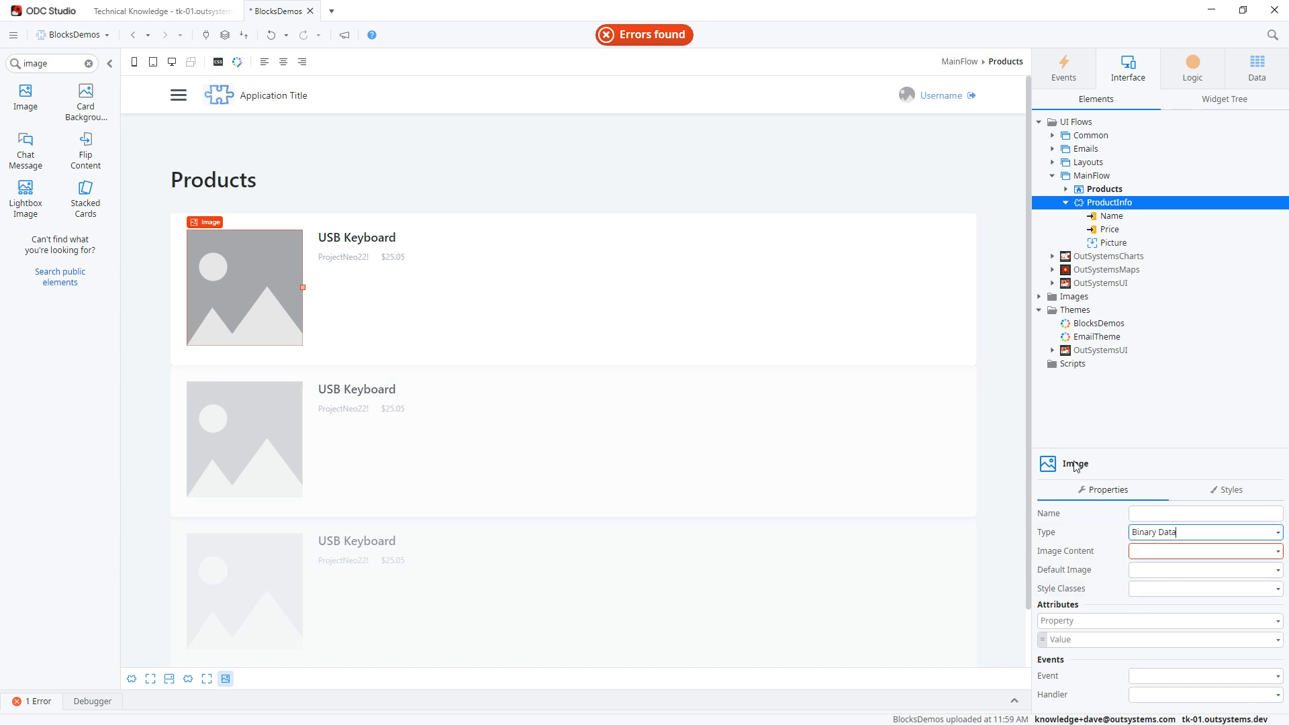
click(1279, 551)
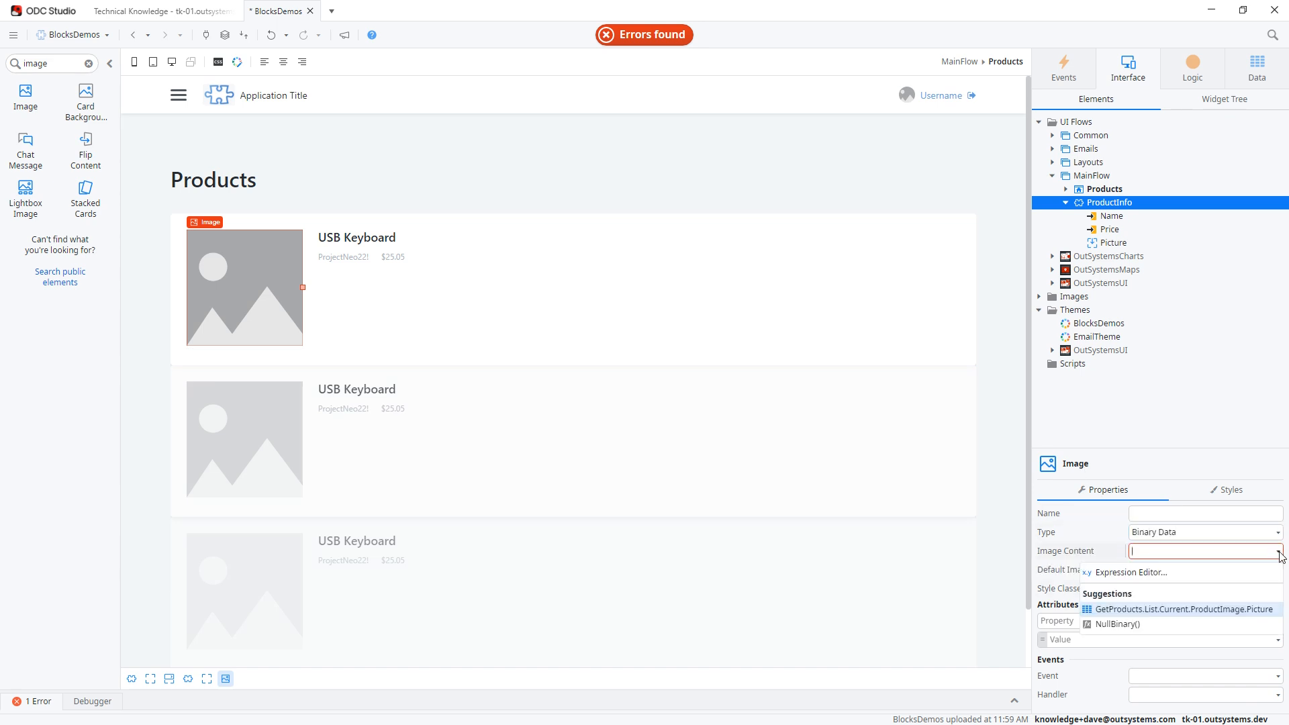
click(1182, 610)
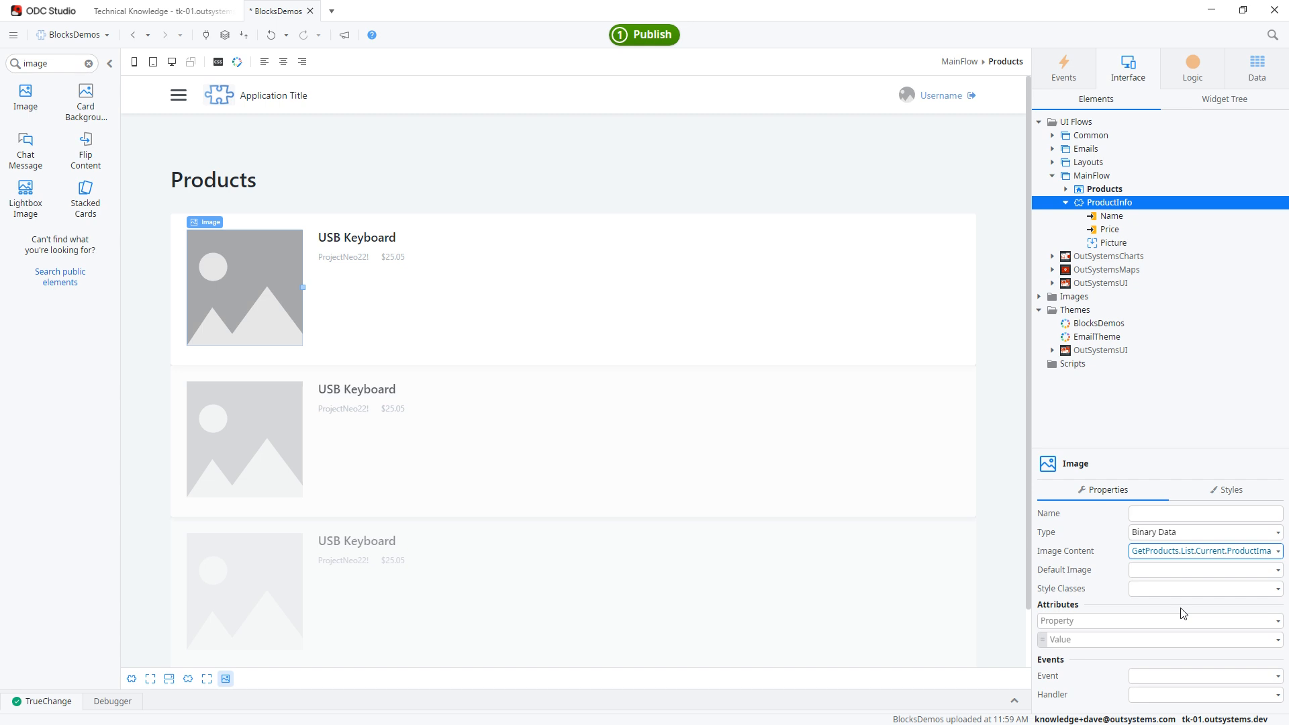
Enclose the ProductInfo block in a container with style class "padding-m" and shrink it to about half the list's width.
click(317, 221)
right_click(217, 210)
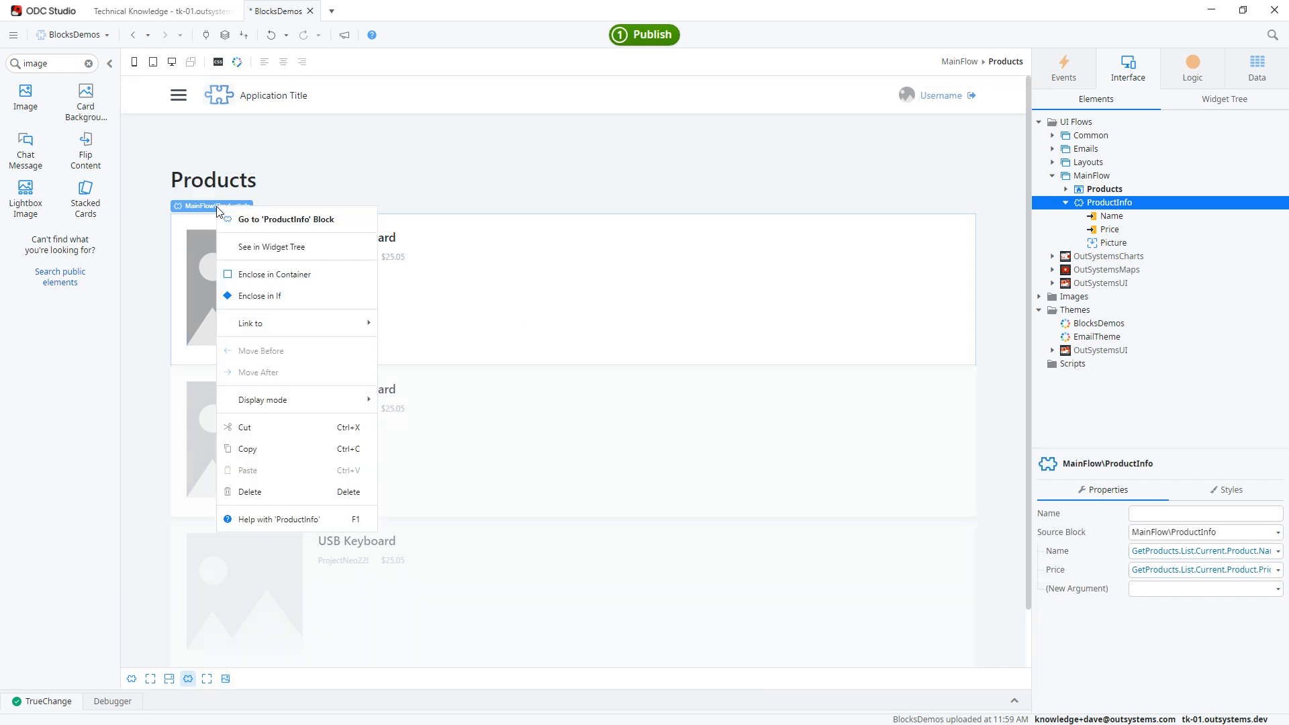
click(275, 274)
click(1140, 570)
text(padding-m)
drag(977, 301, 570, 301)
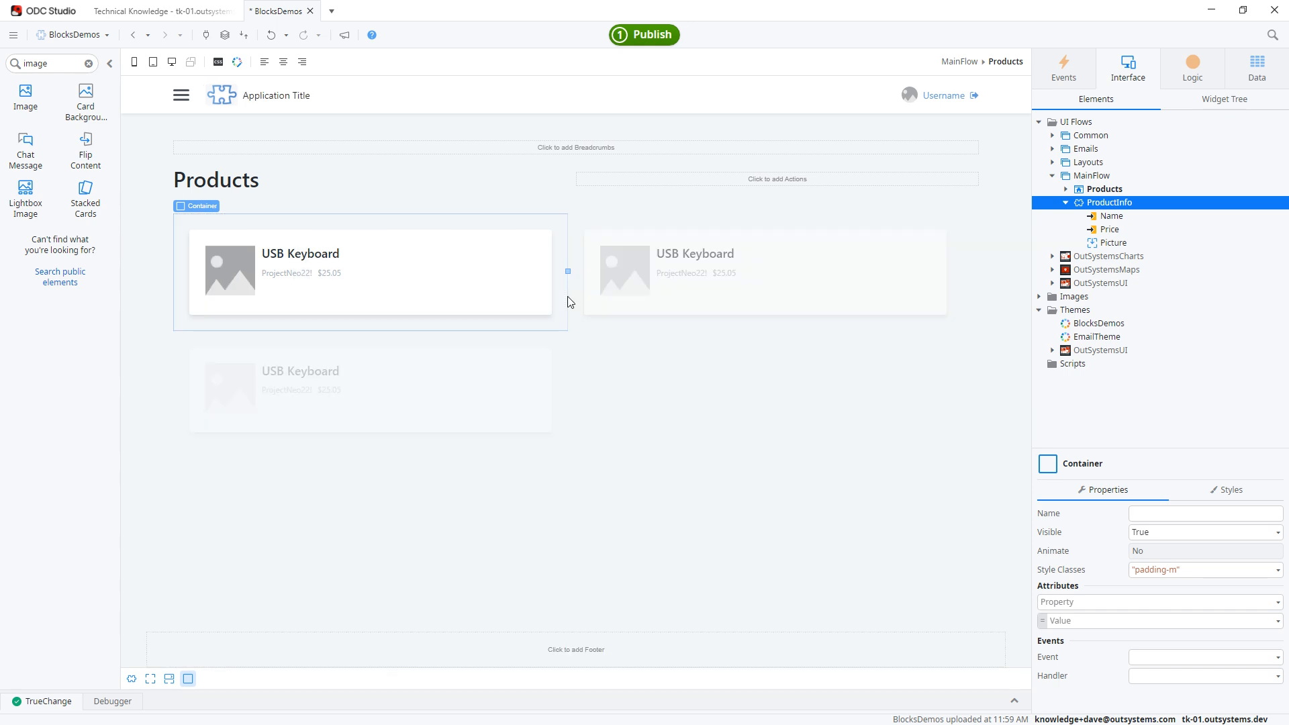
Publish the BlocksDemos app and open the published Products page in the browser.
click(646, 39)
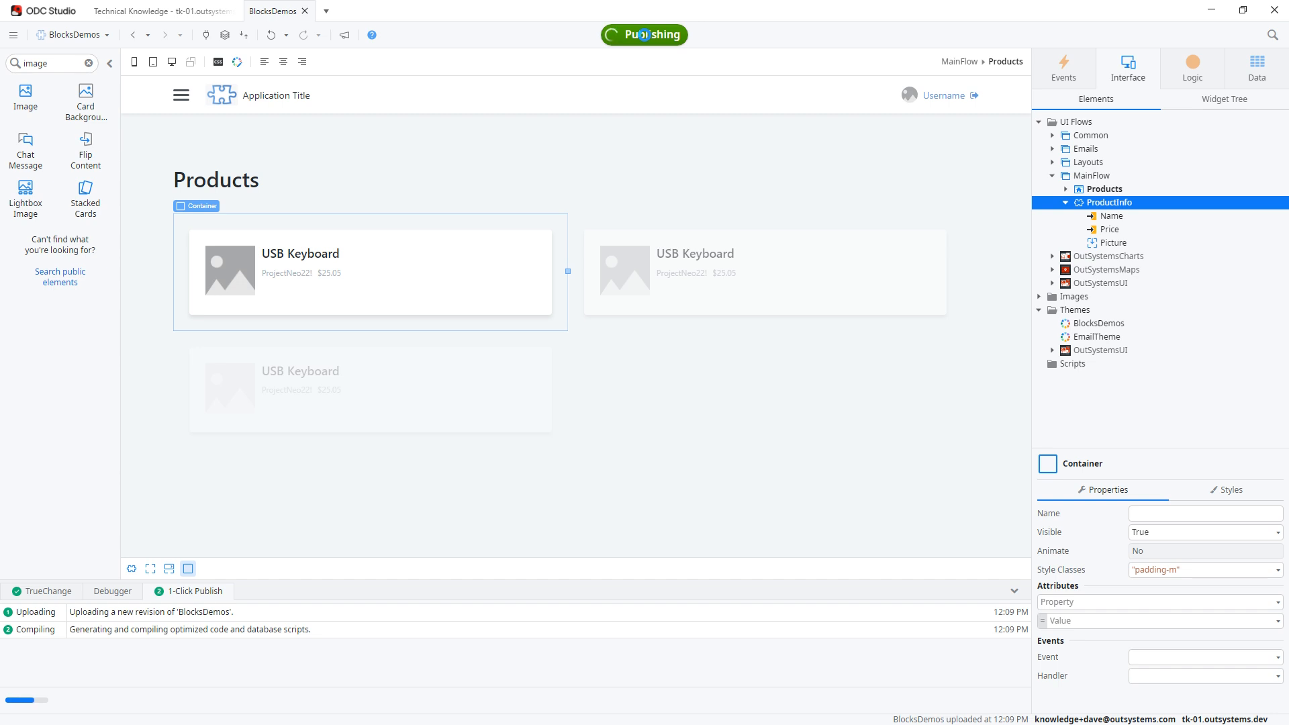
click(646, 35)
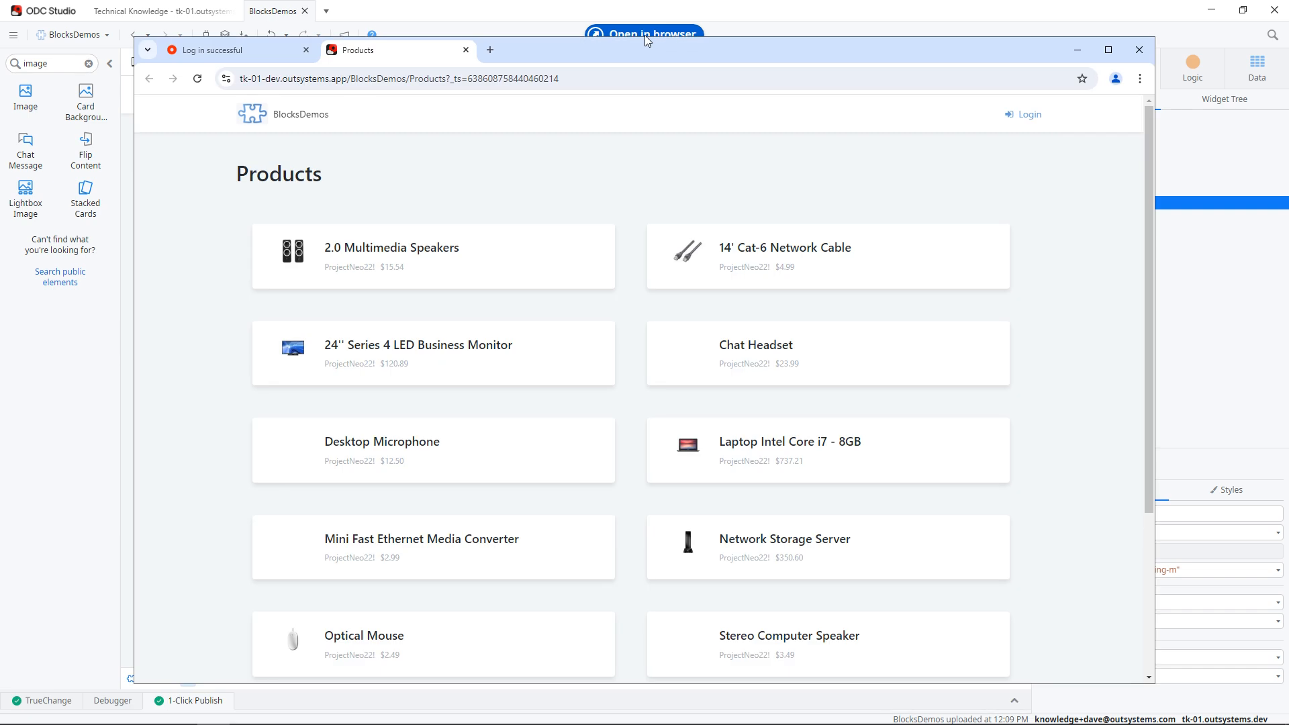